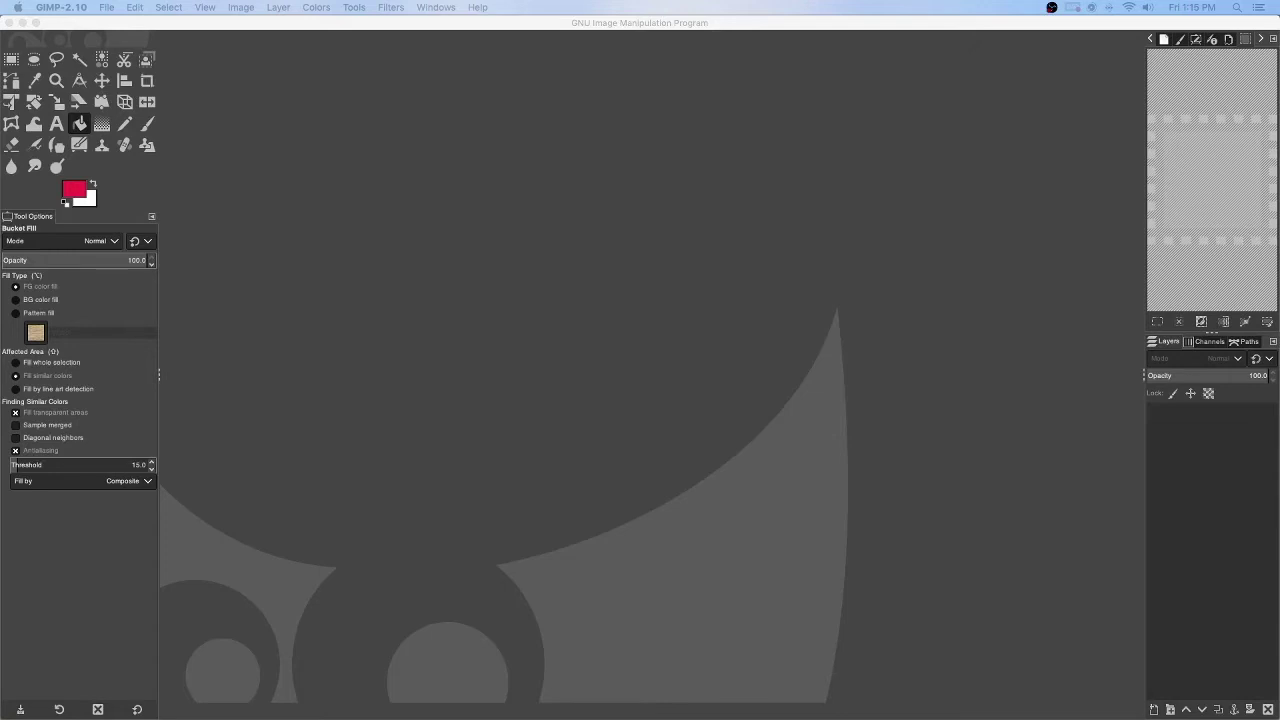
# Start a new image and keep its size at 1800×1200 in pixels after trying inches
pyautogui.click(380, 24)
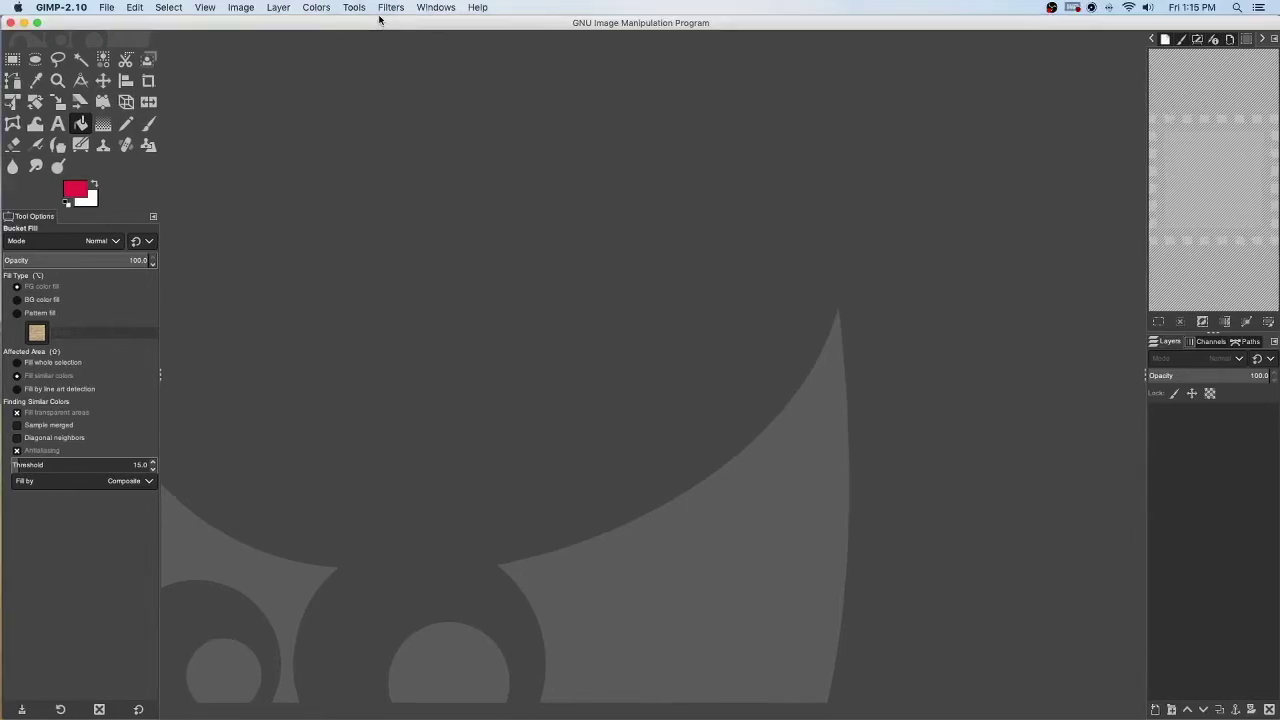
pyautogui.click(105, 8)
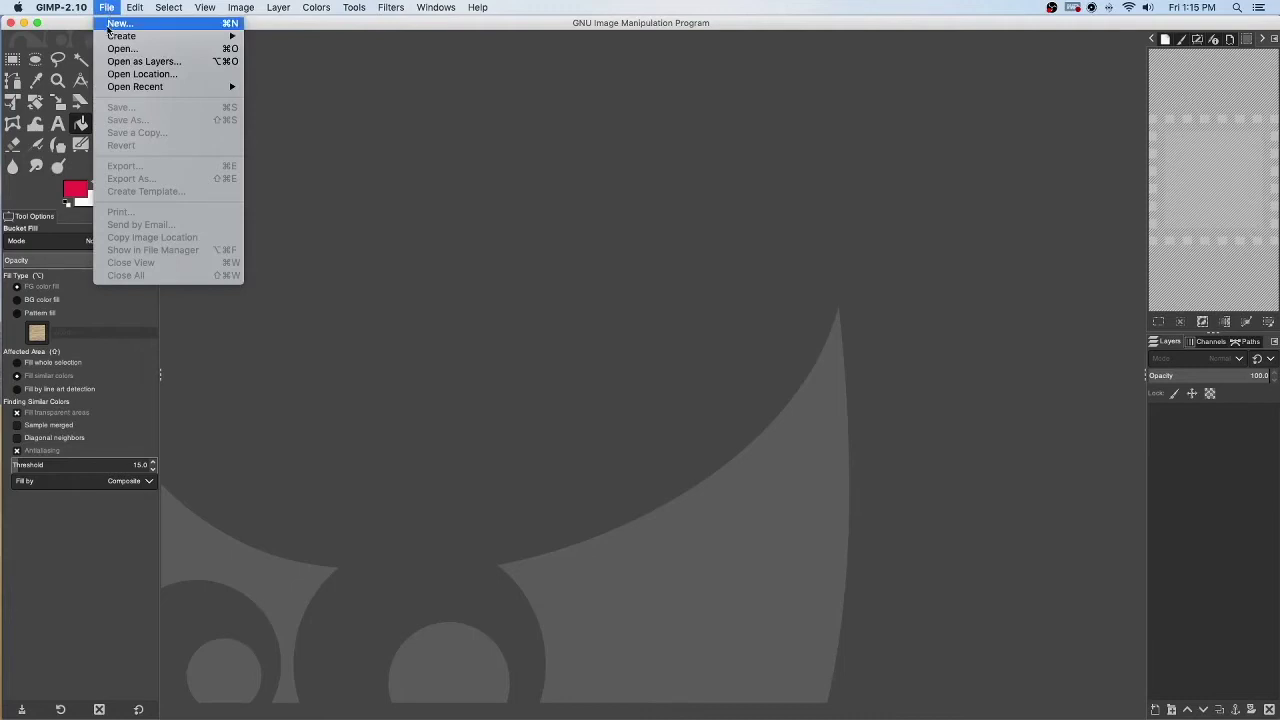
pyautogui.click(109, 25)
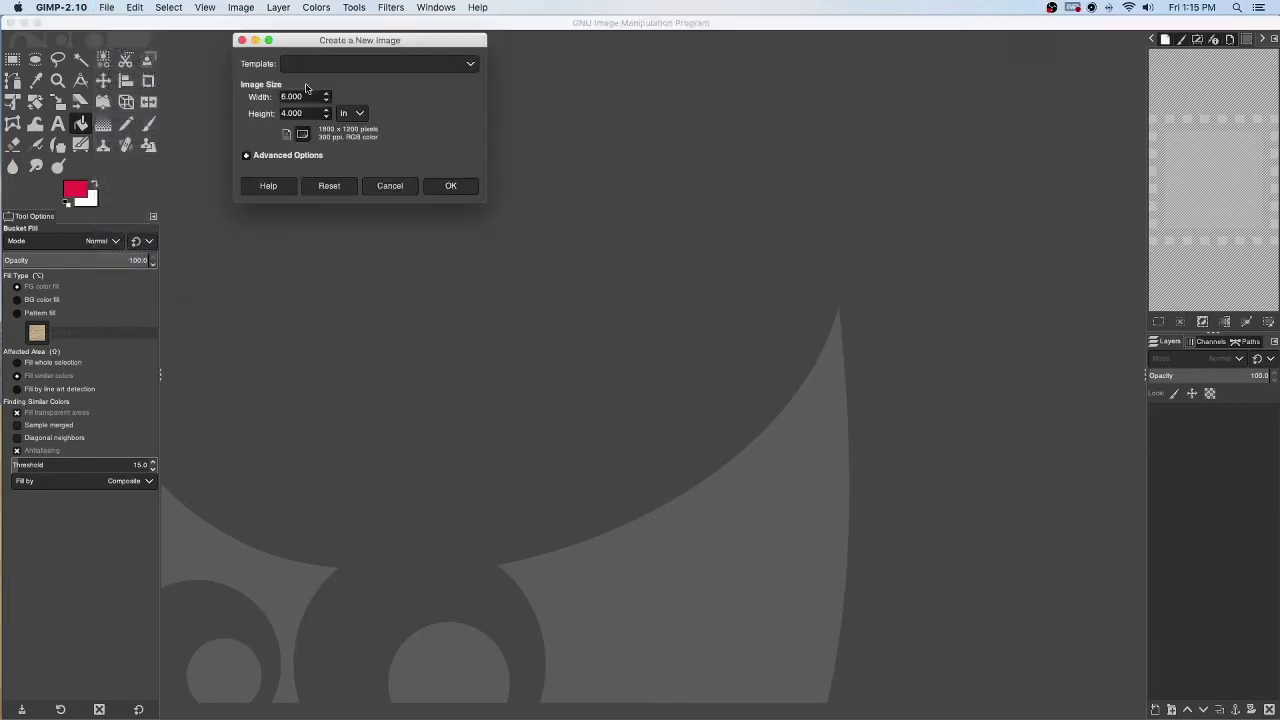
pyautogui.click(362, 114)
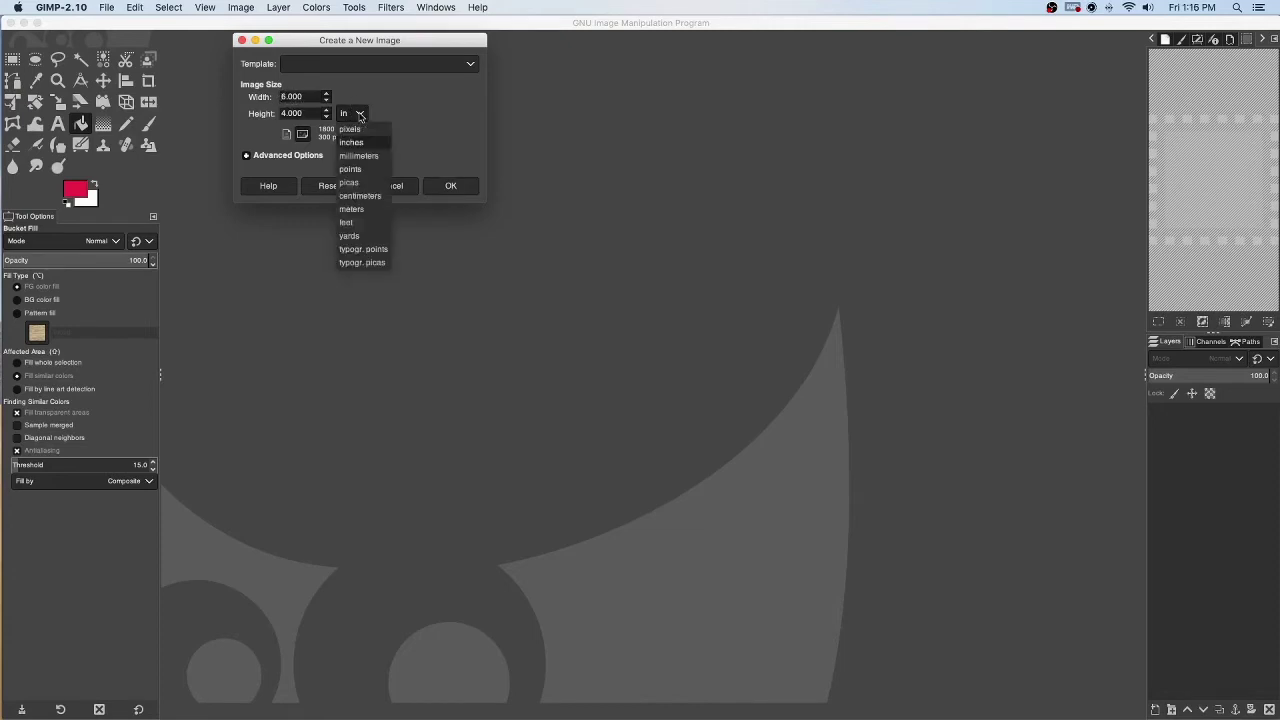
pyautogui.click(360, 129)
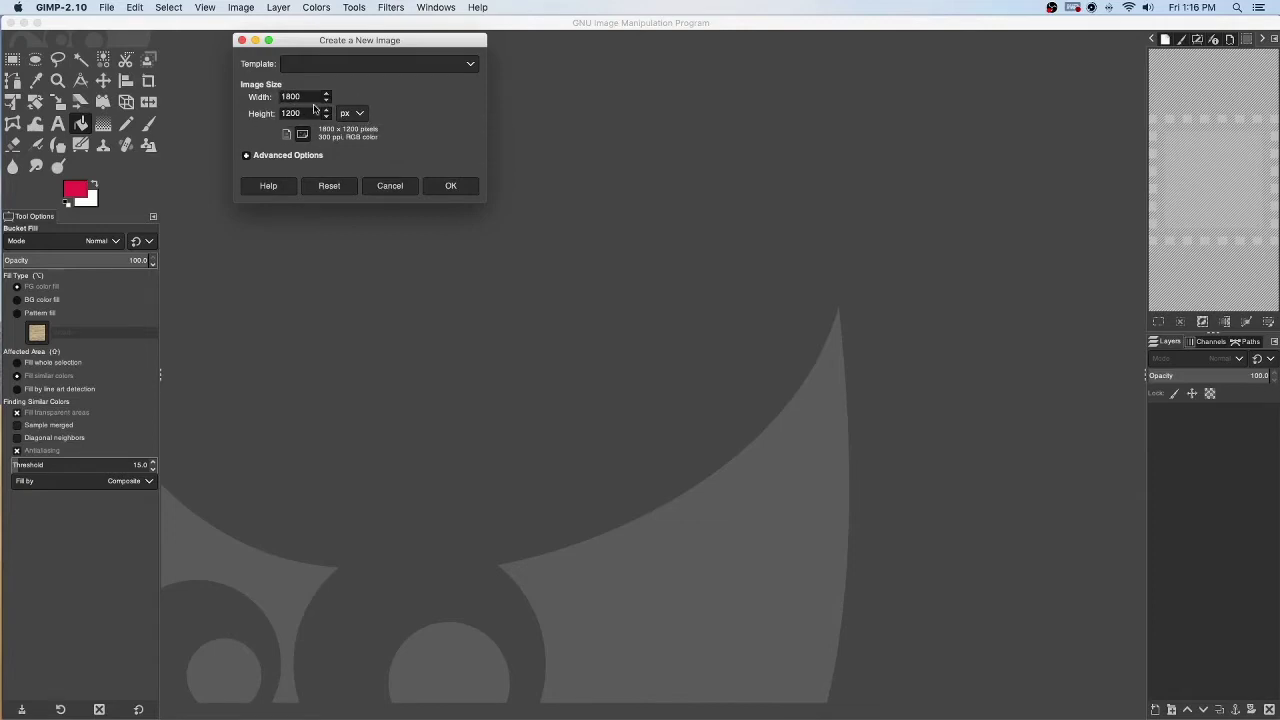
pyautogui.click(362, 114)
pyautogui.click(349, 132)
pyautogui.click(362, 114)
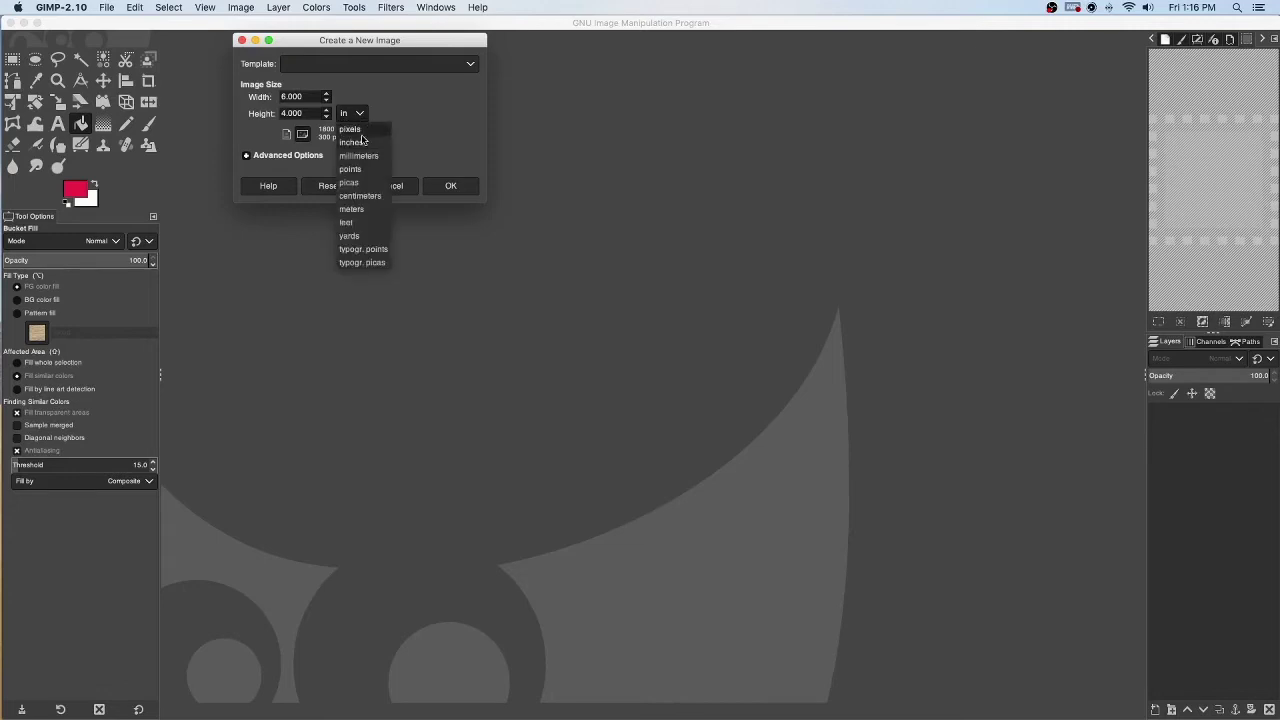
pyautogui.click(364, 130)
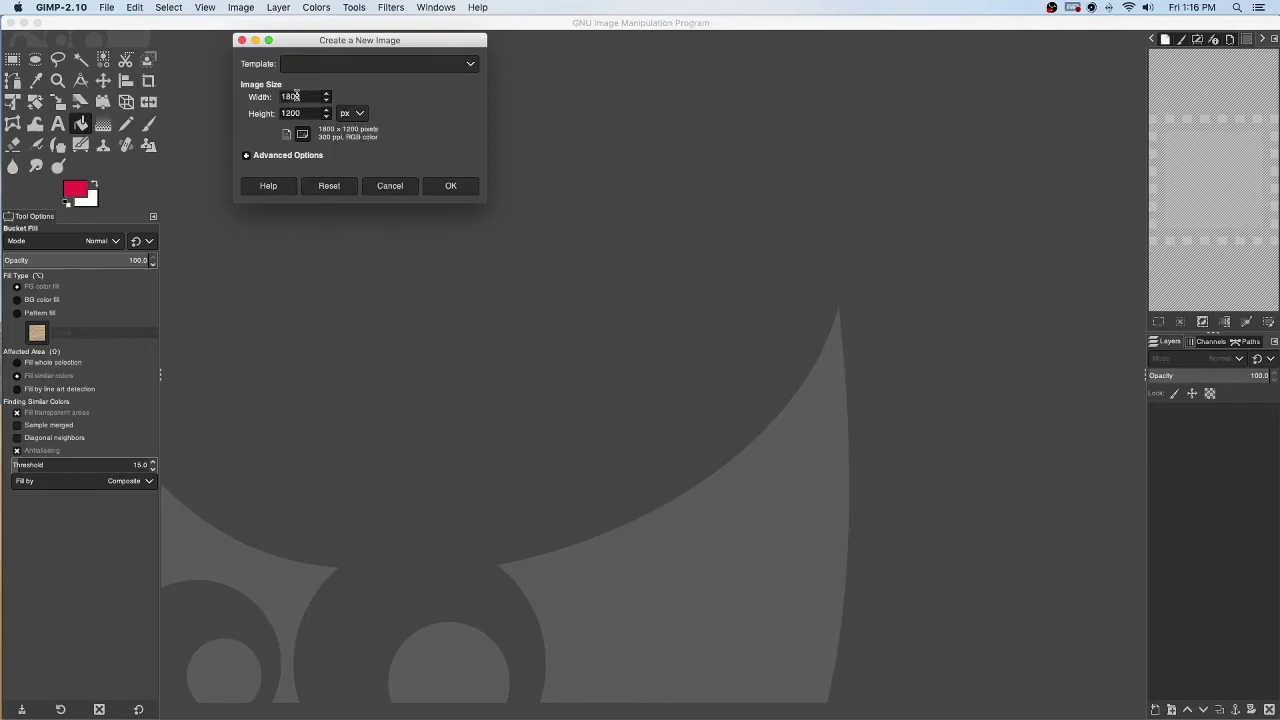
pyautogui.click(354, 114)
pyautogui.click(354, 142)
pyautogui.click(358, 115)
pyautogui.click(352, 130)
# Set the Advanced Options fill to Transparency and create the image
pyautogui.click(274, 158)
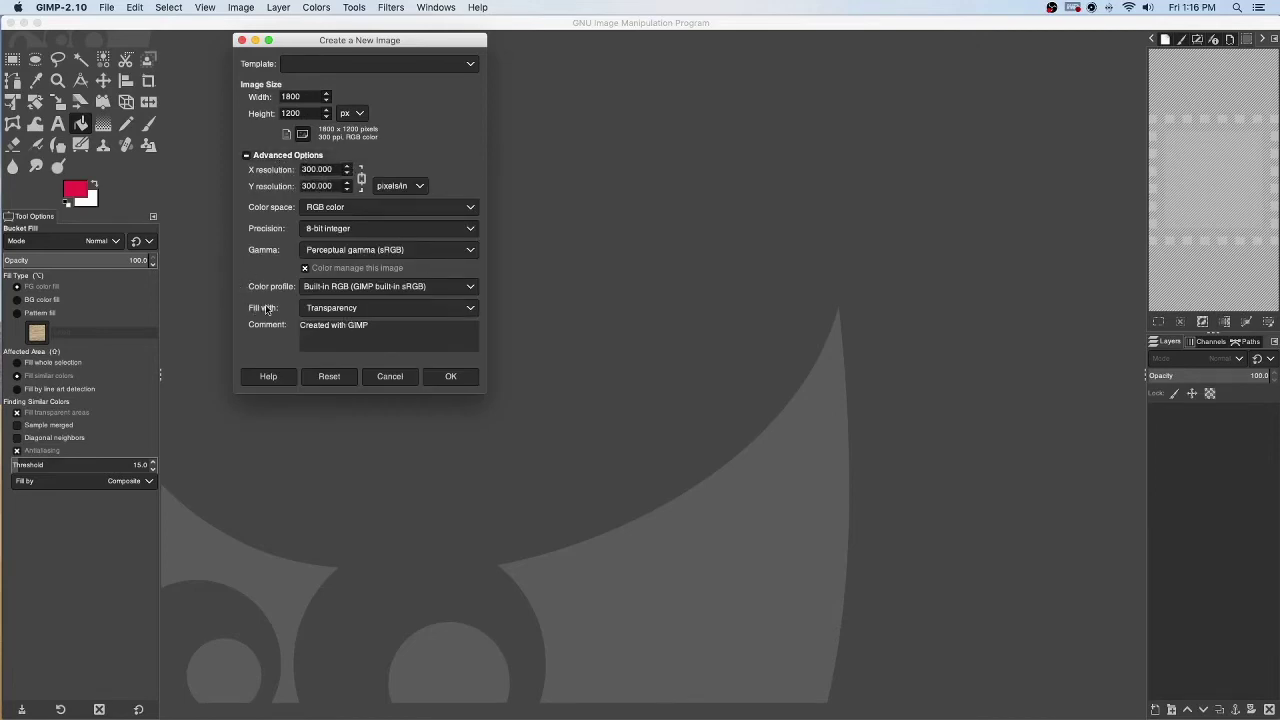
pyautogui.click(436, 310)
pyautogui.click(353, 364)
pyautogui.click(451, 377)
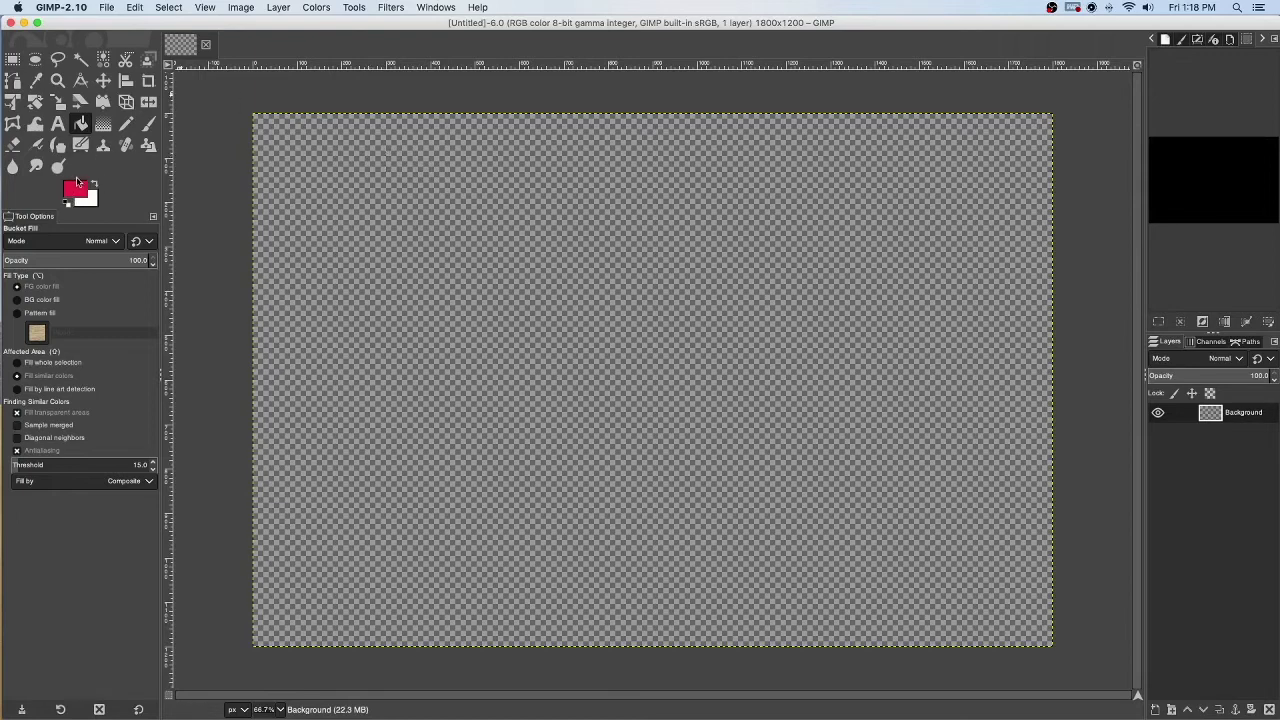
# Add a text box at the canvas's top-left reading 'TEXT TOOL'
pyautogui.click(56, 126)
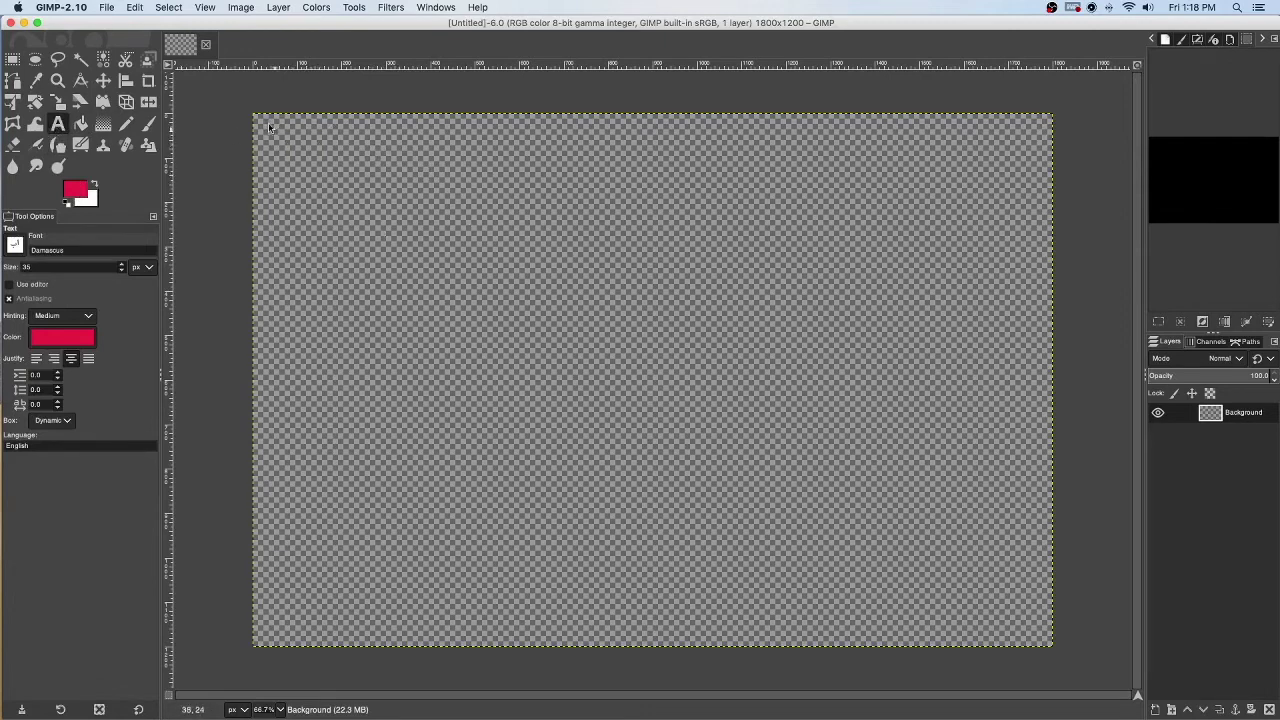
pyautogui.moveTo(264, 123); pyautogui.dragTo(514, 178)
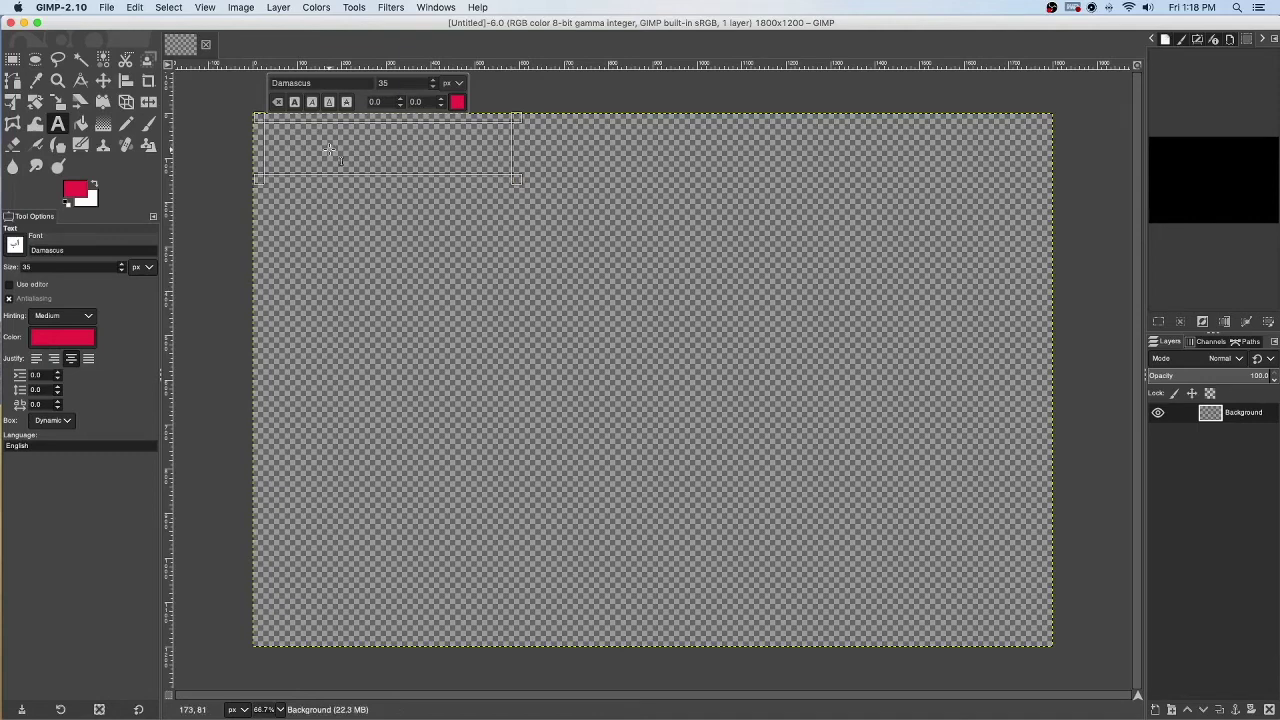
pyautogui.write('TEX')
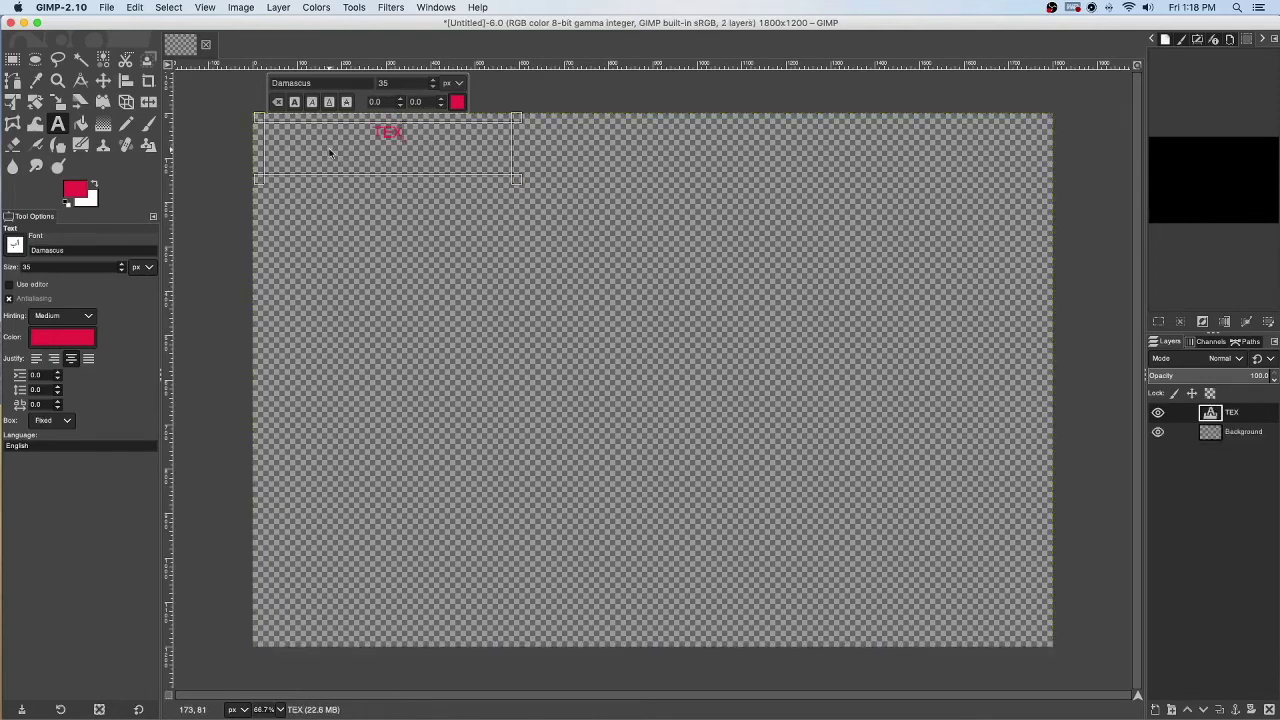
pyautogui.write('T TOOL')
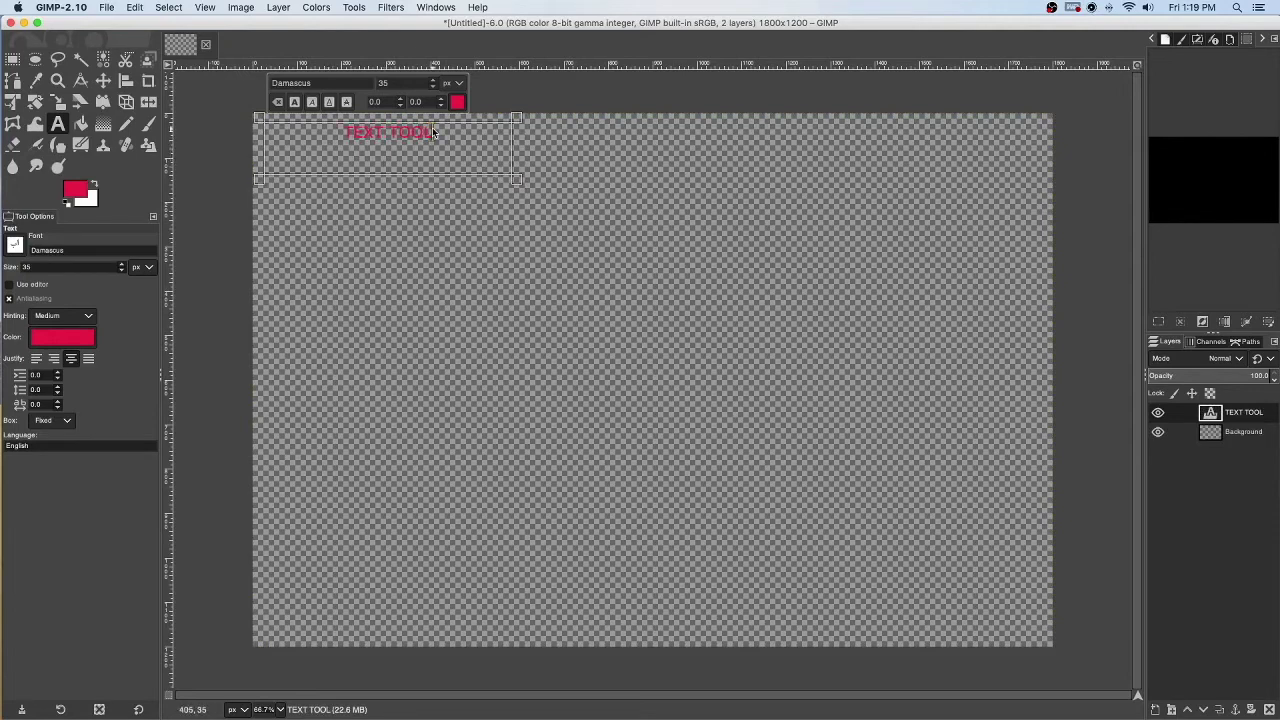
# Enlarge the selected 'TEXT TOOL' text to size 100
pyautogui.moveTo(432, 127); pyautogui.dragTo(344, 133)
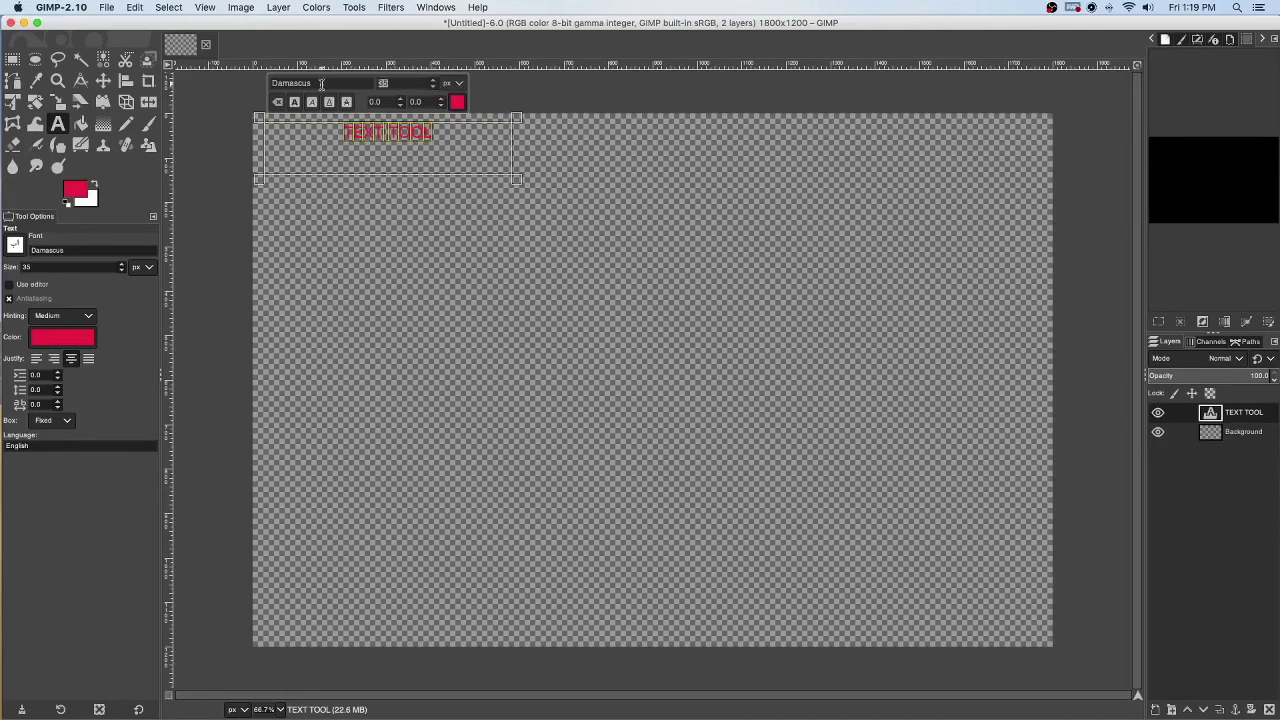
pyautogui.write('100')
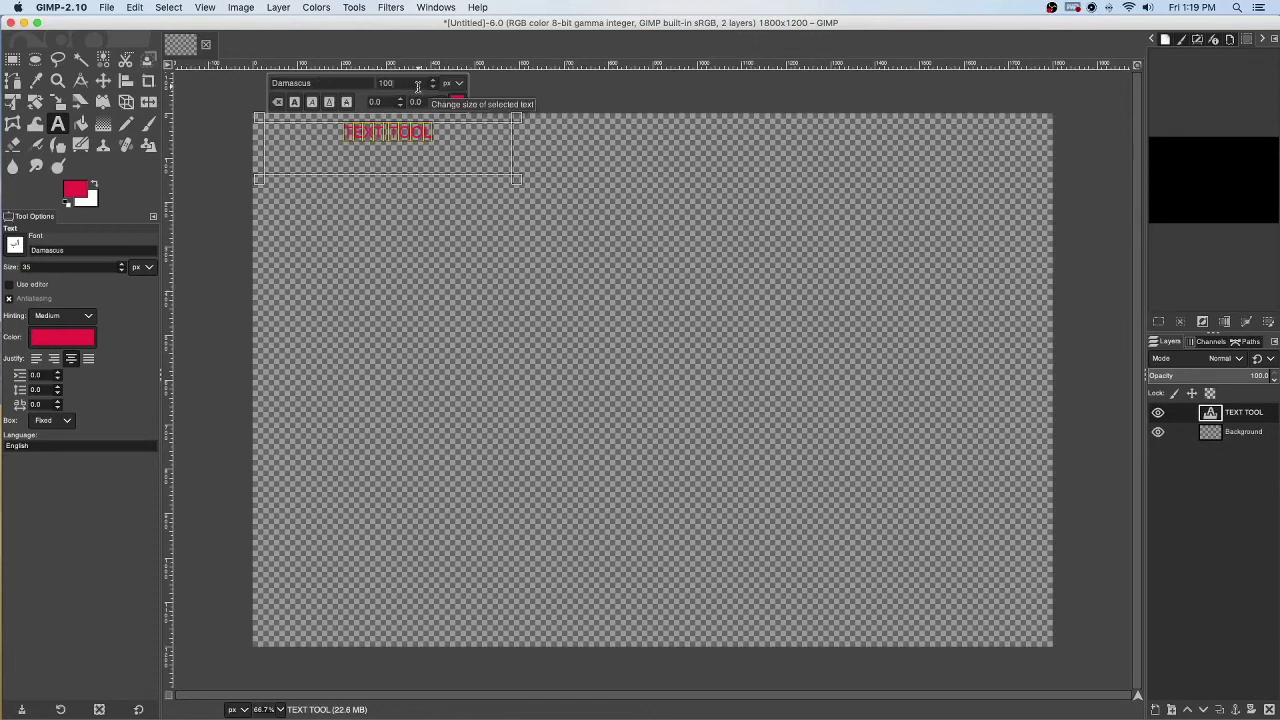
pyautogui.press('Return')
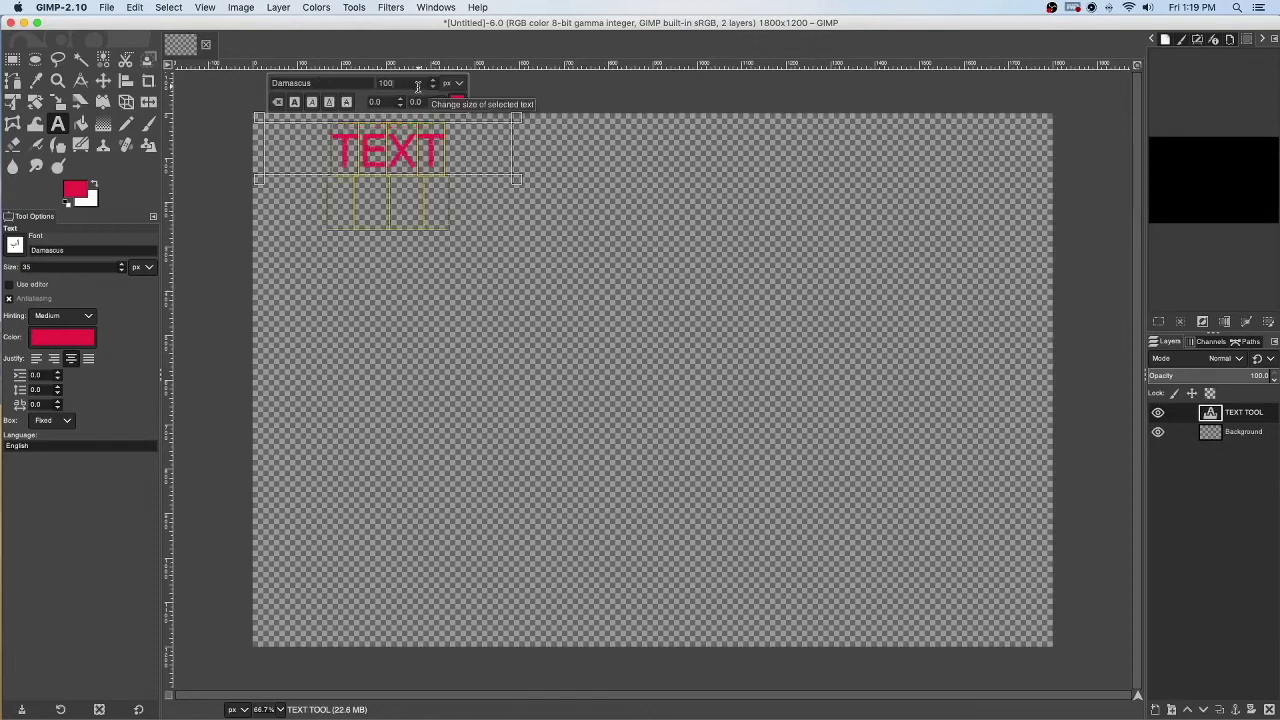
# Widen the text box so 'TEXT TOOL' fits on one line, and color it blue
pyautogui.click(517, 179)
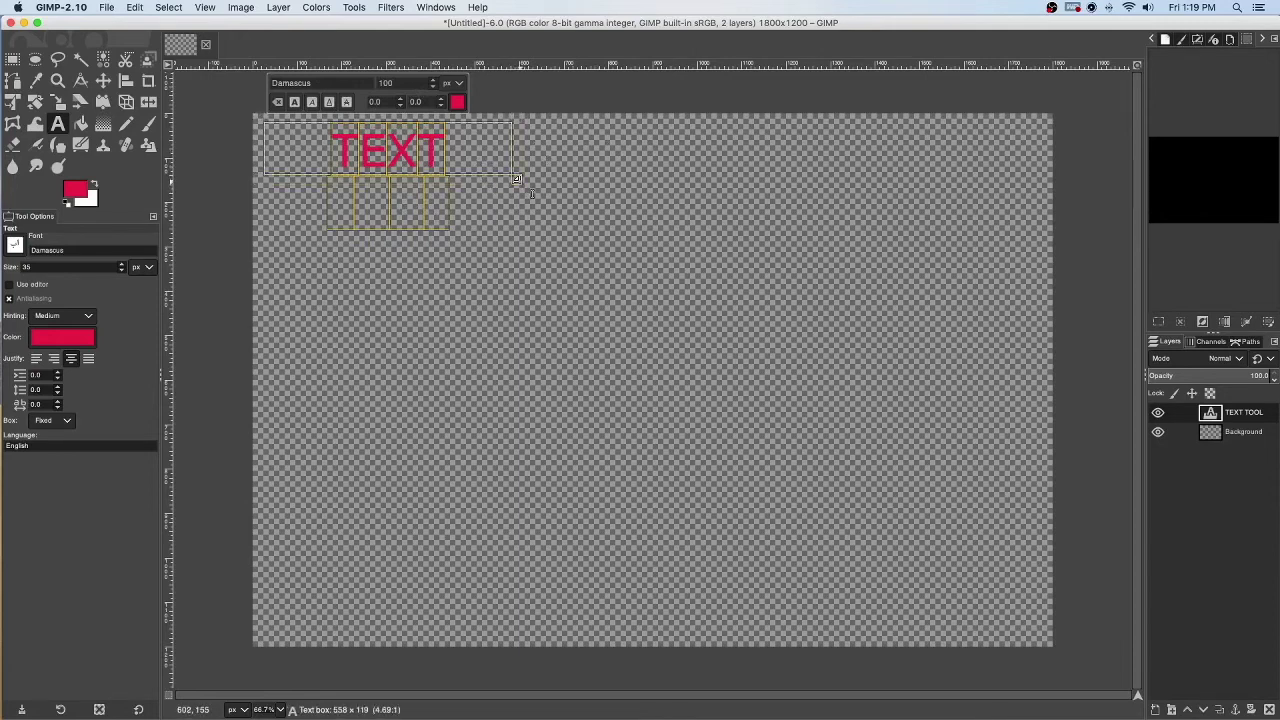
pyautogui.moveTo(517, 179); pyautogui.dragTo(640, 179)
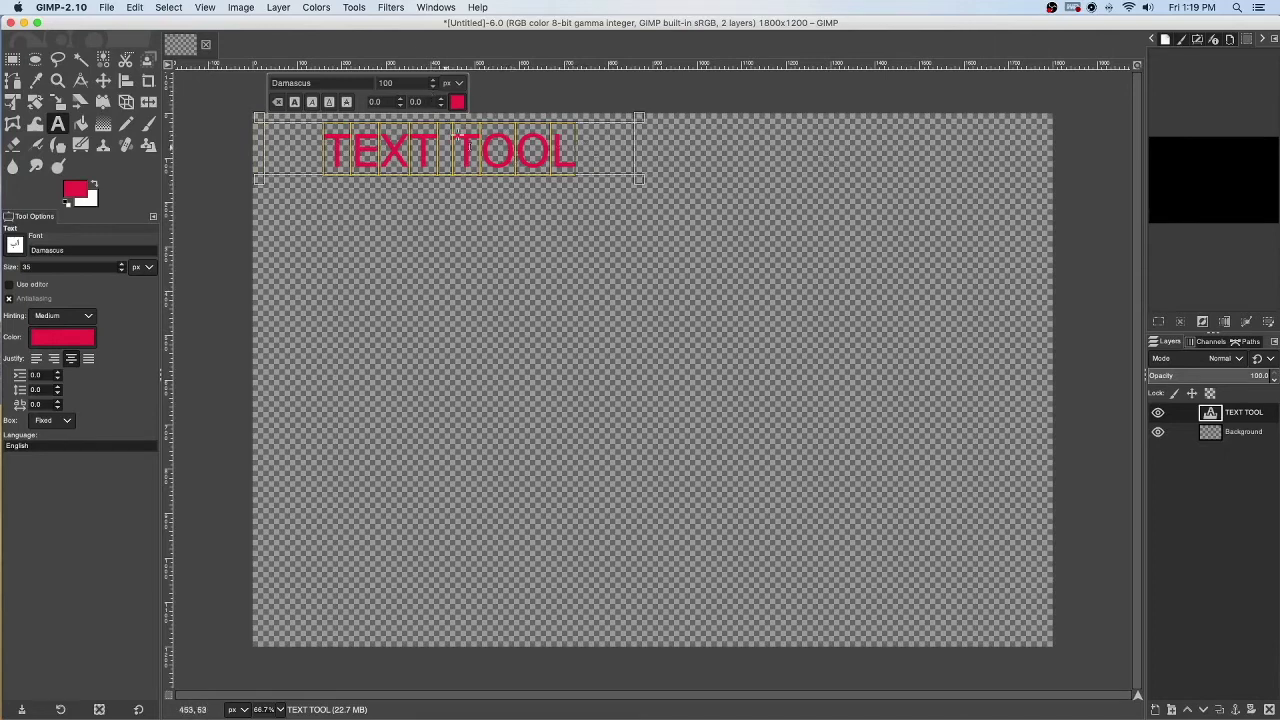
pyautogui.click(457, 101)
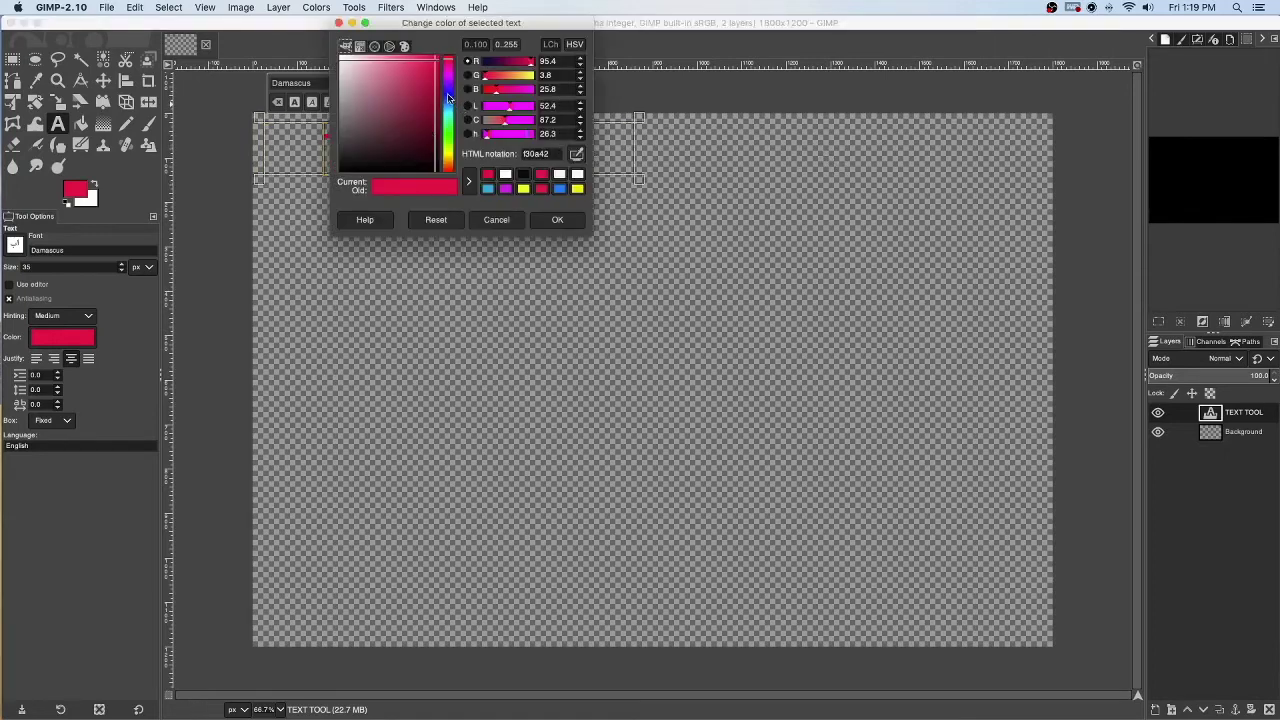
pyautogui.click(447, 93)
pyautogui.click(557, 219)
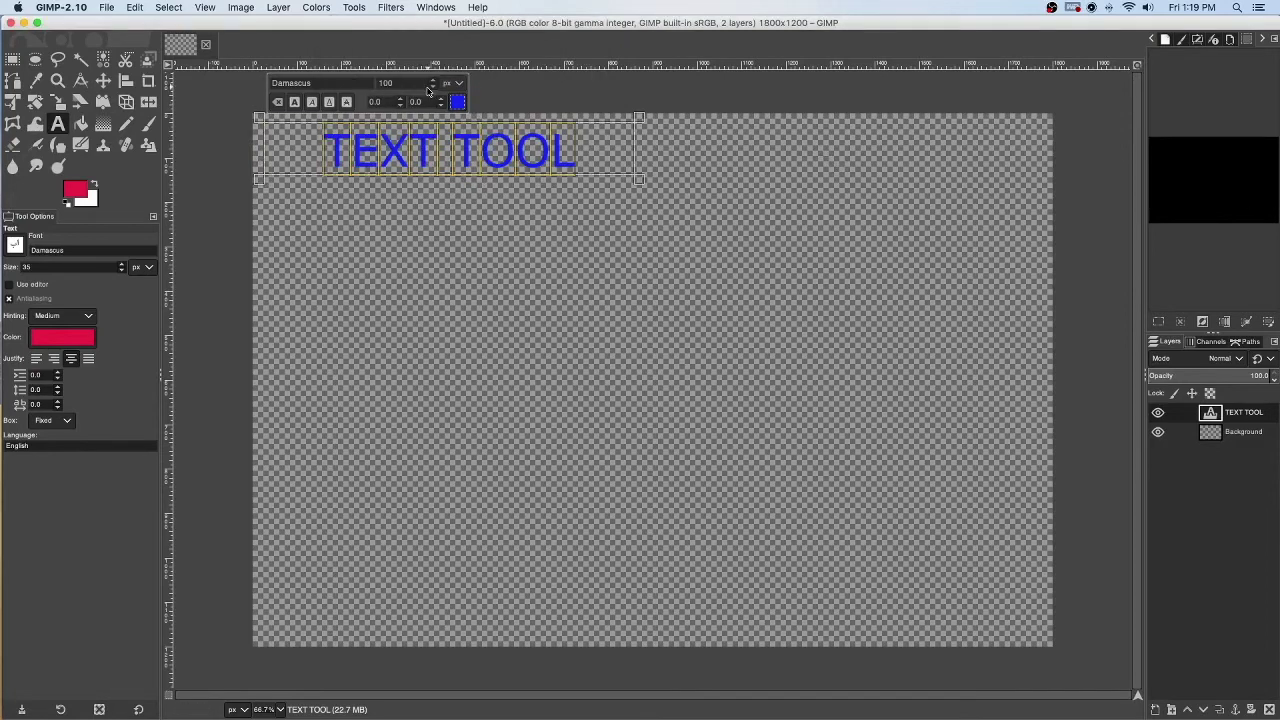
# Toggle bold, italic and underline on and off, leaving the text regular
pyautogui.click(294, 103)
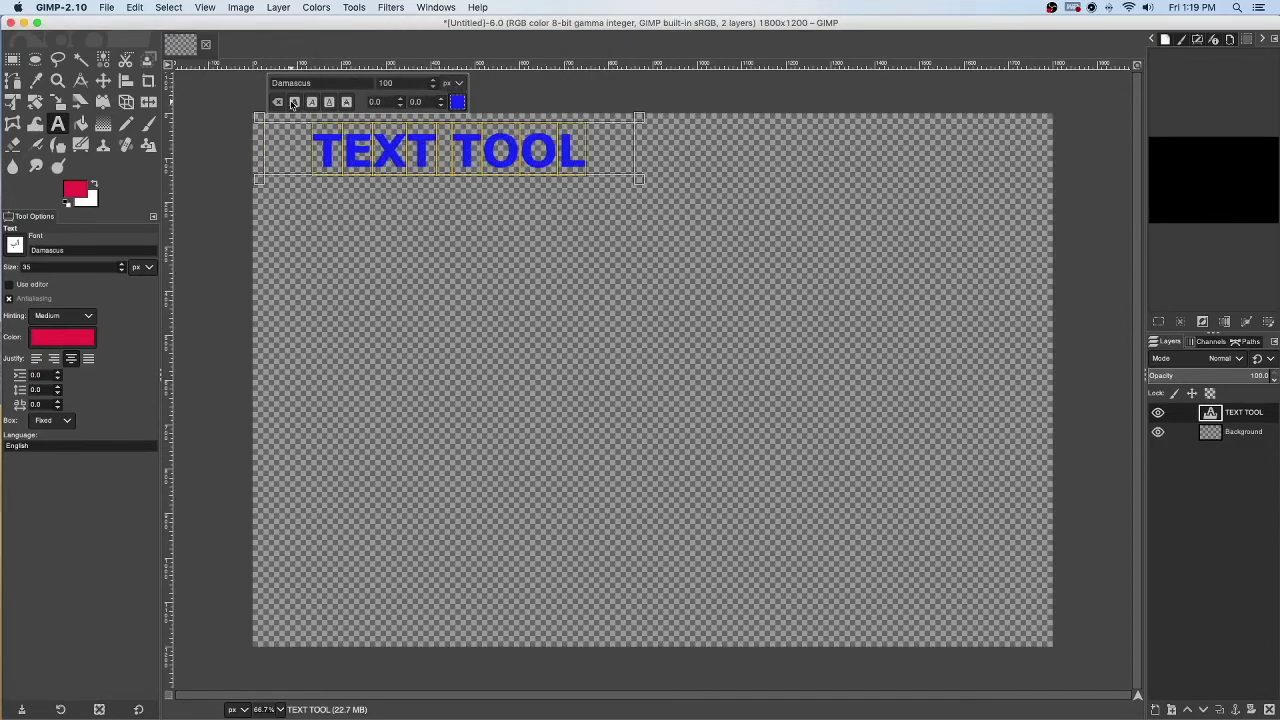
pyautogui.click(311, 103)
pyautogui.click(311, 103)
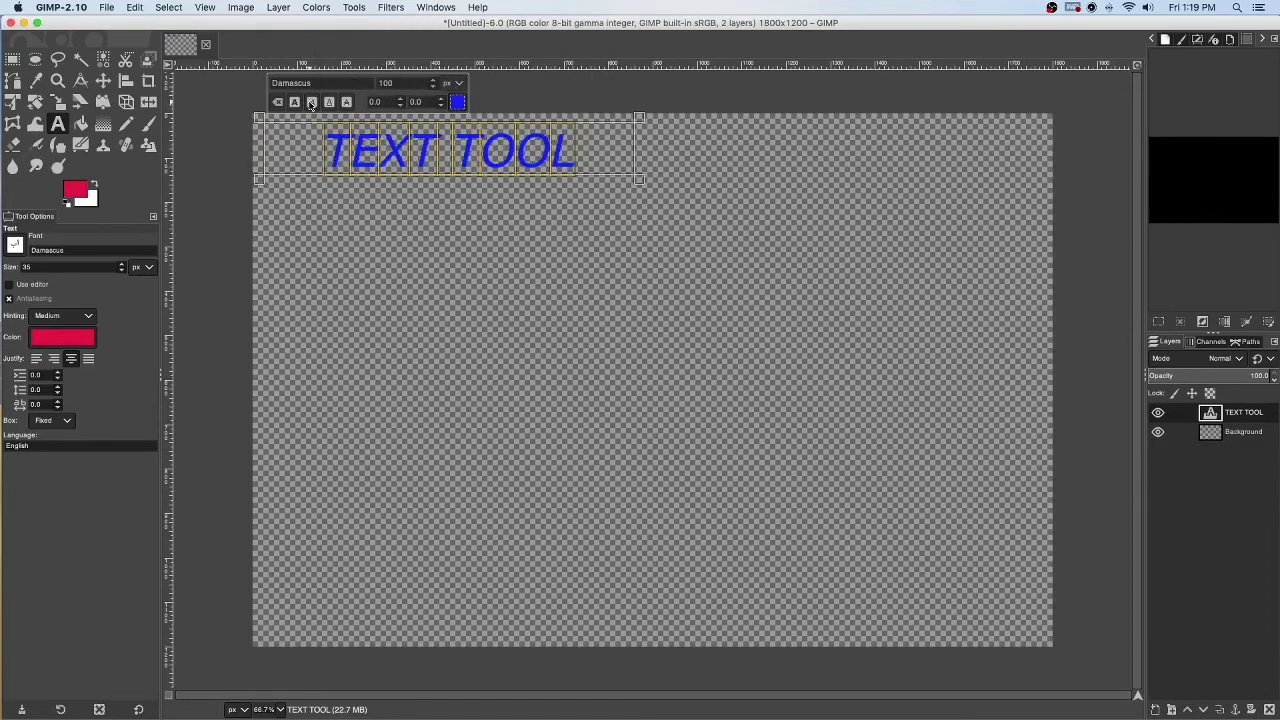
pyautogui.click(311, 103)
pyautogui.click(328, 103)
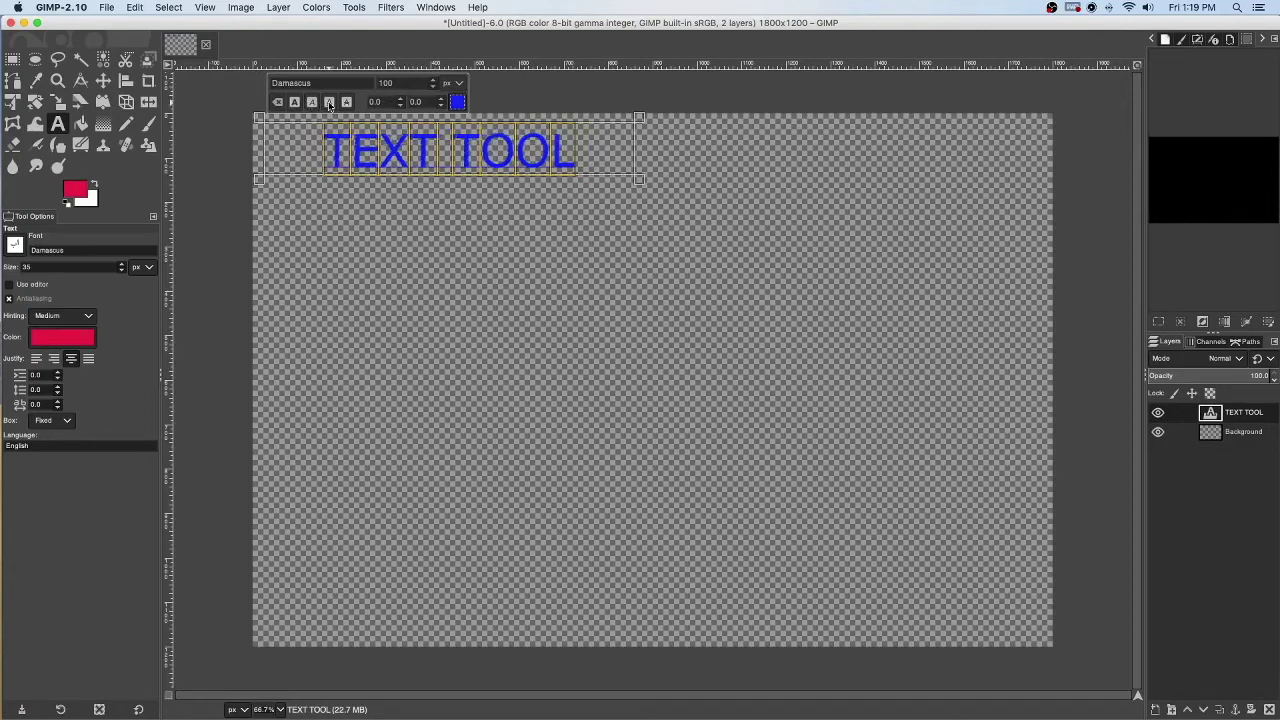
pyautogui.click(328, 103)
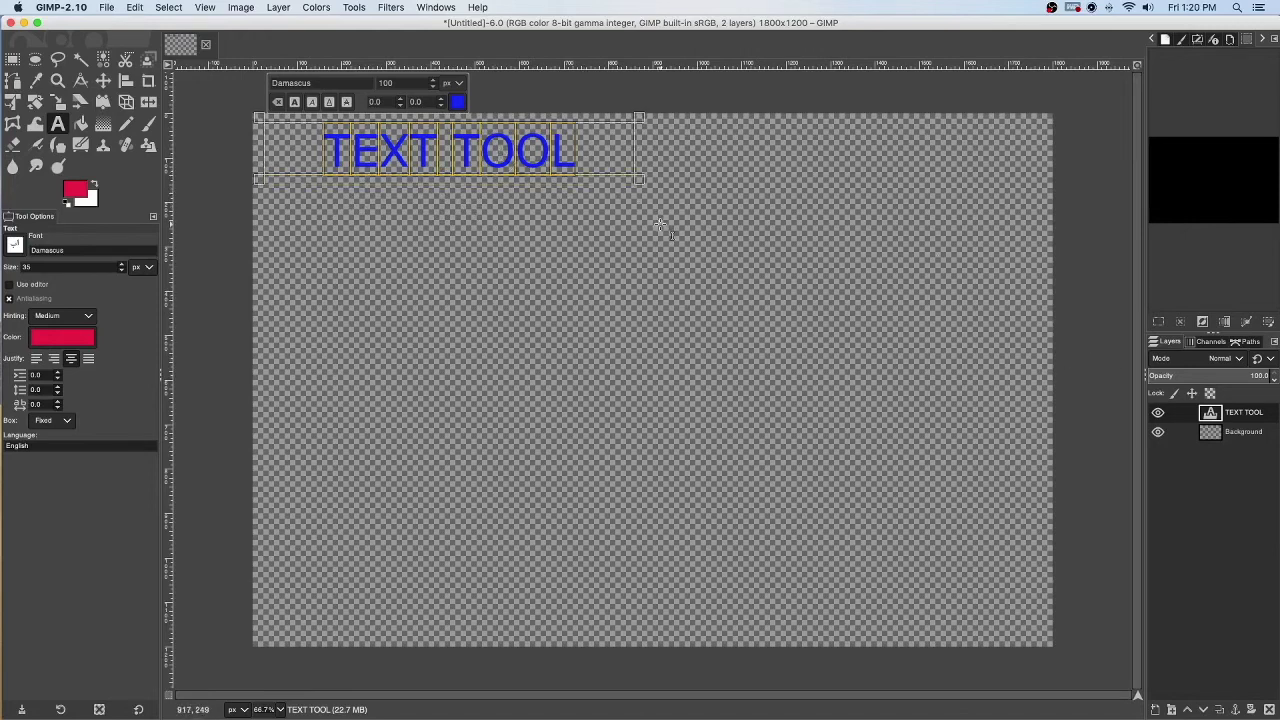
# With the TEXT TOOL layer selected, add a transparent layer named 'Layer' above it
pyautogui.click(1209, 437)
pyautogui.click(1209, 416)
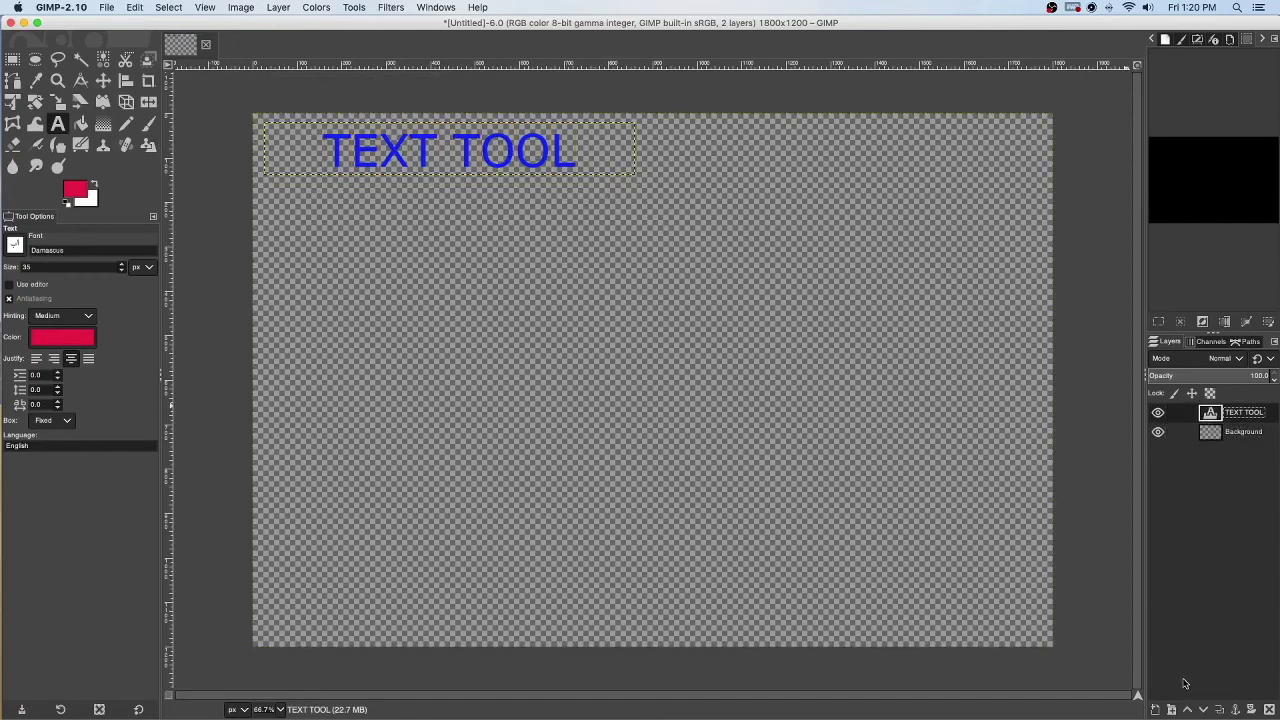
pyautogui.click(280, 8)
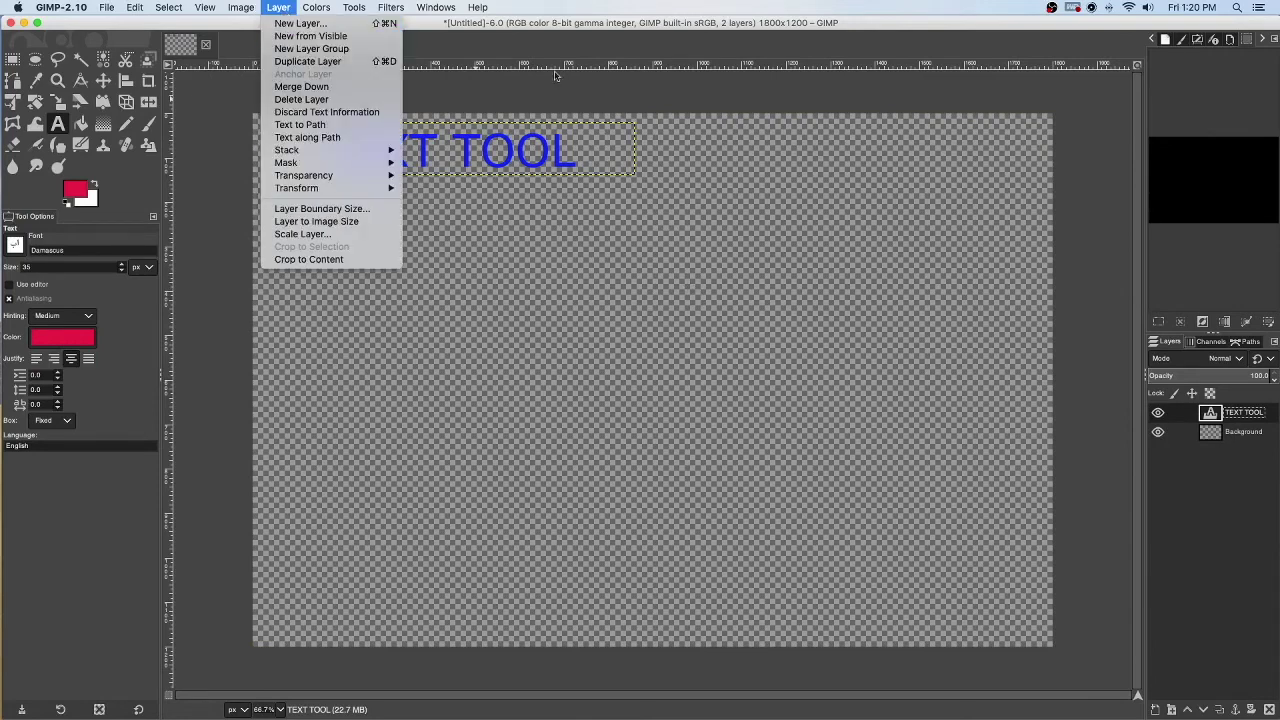
pyautogui.press('Escape')
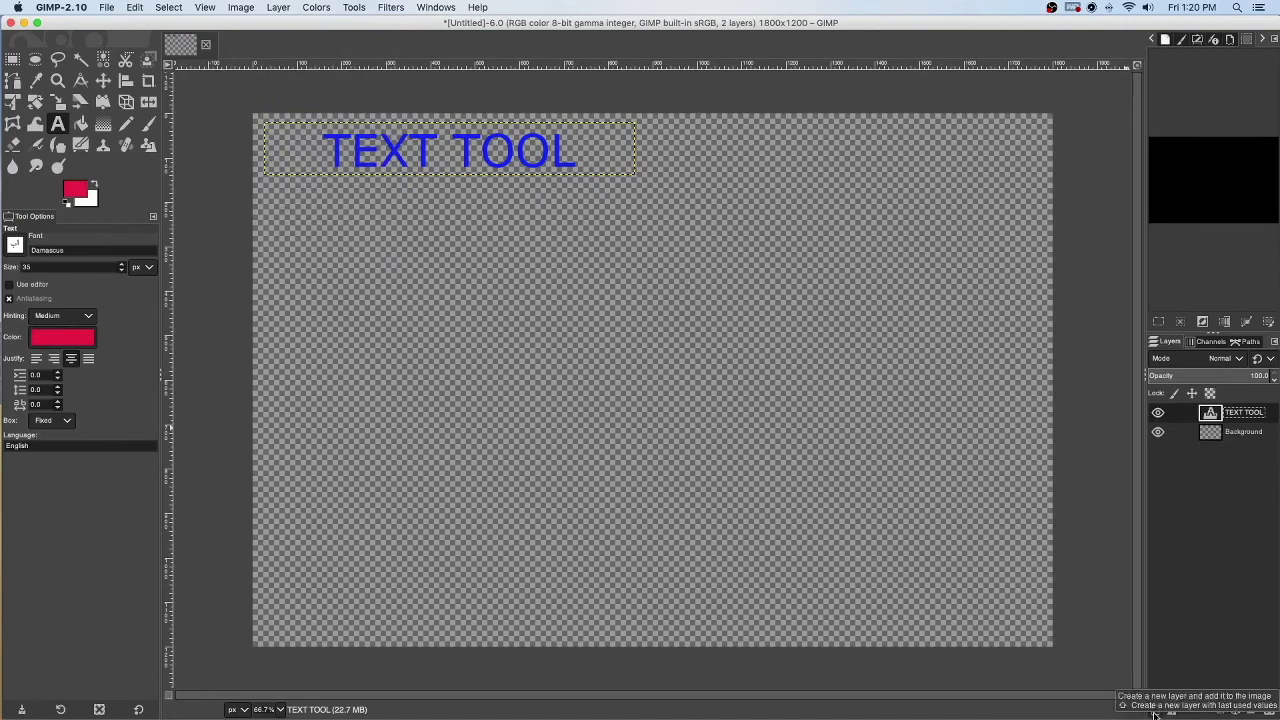
pyautogui.click(1155, 710)
pyautogui.moveTo(1053, 418); pyautogui.dragTo(538, 237)
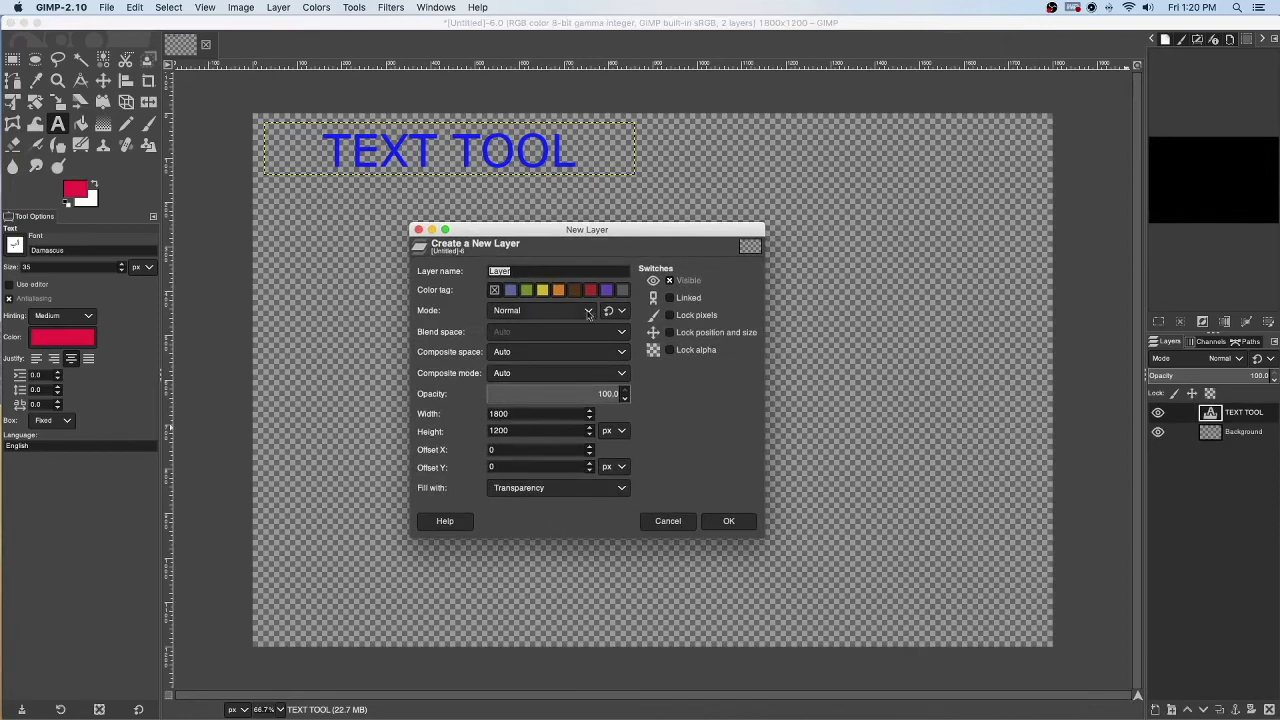
pyautogui.click(621, 488)
pyautogui.click(667, 491)
pyautogui.click(731, 520)
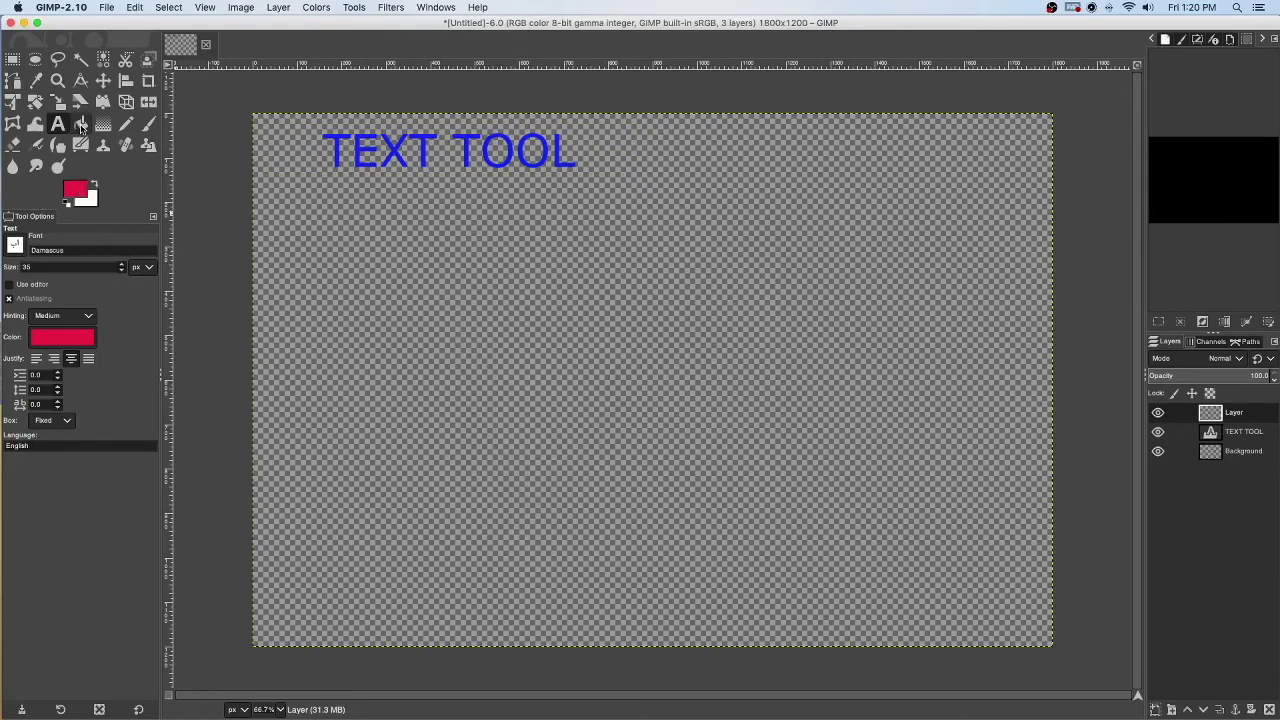
# Pick the Bucket Fill tool, toggle the new layer's visibility off and on, then select it
pyautogui.click(81, 124)
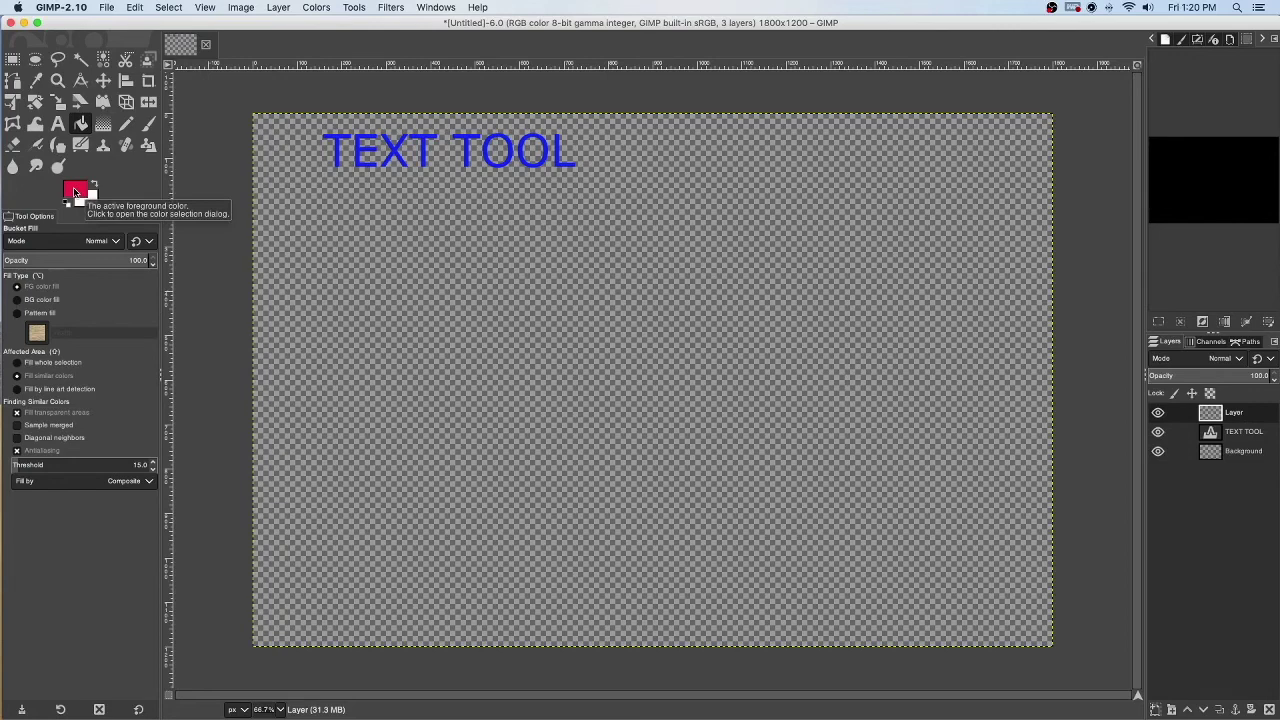
pyautogui.click(1251, 438)
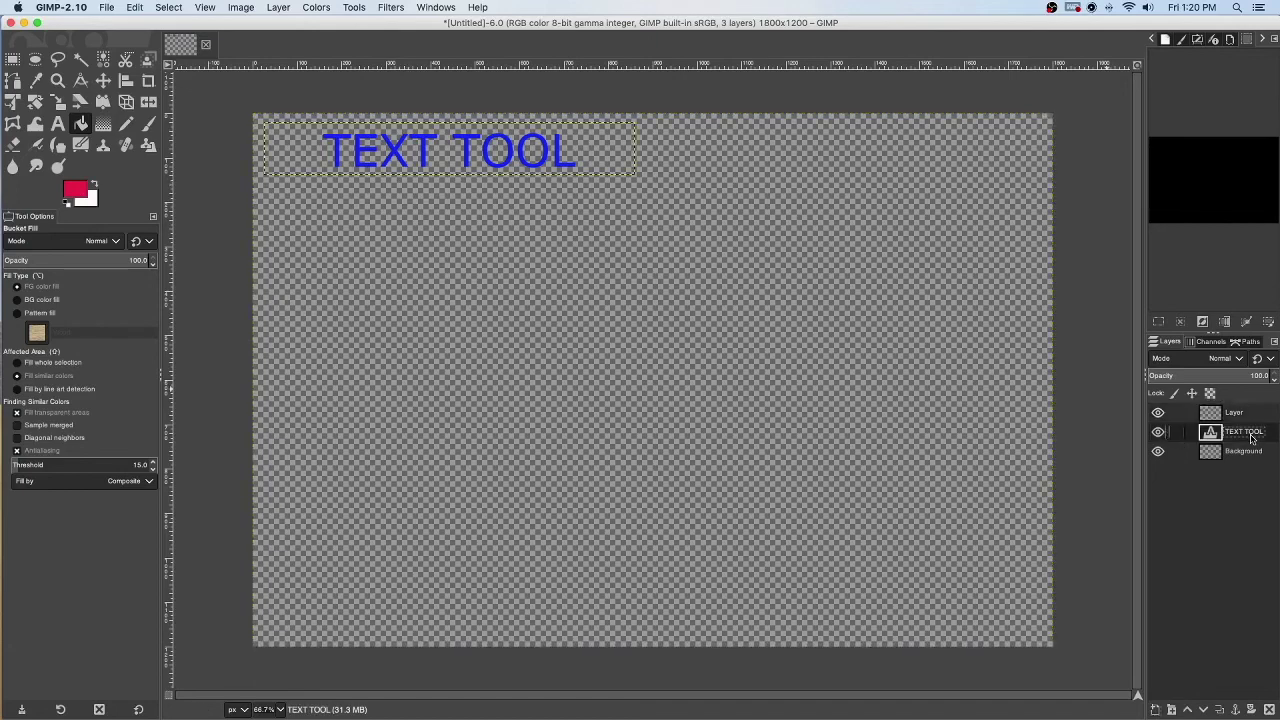
pyautogui.click(1158, 413)
pyautogui.click(1158, 413)
pyautogui.click(1249, 414)
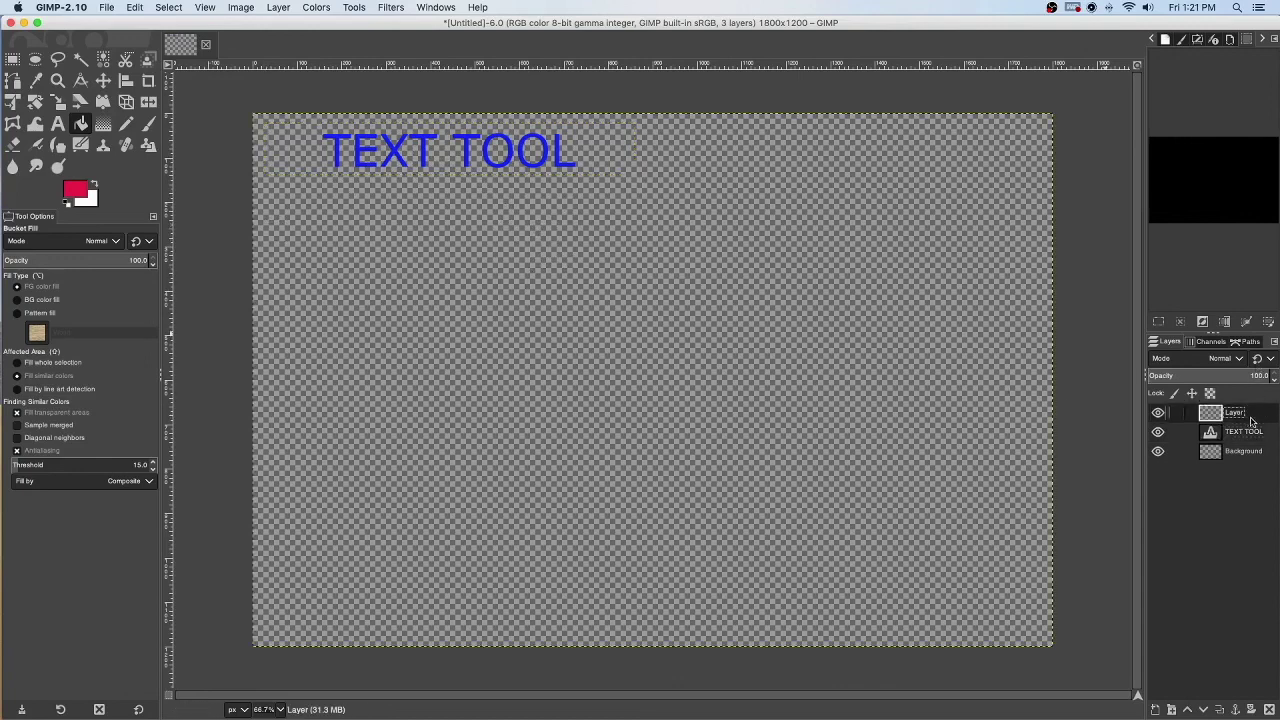